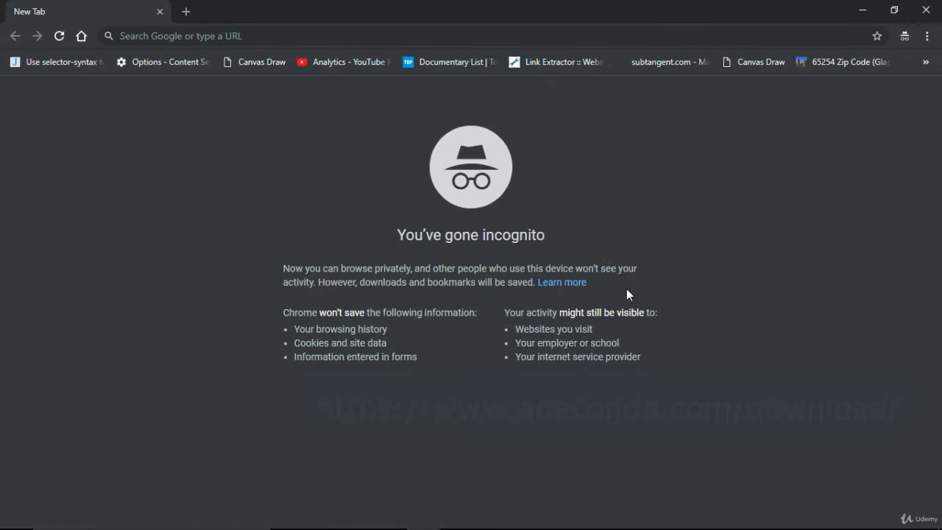
- Open the Anaconda download page at anaconda.com/download
{"action": "left_click", "coordinate": [507, 36]}
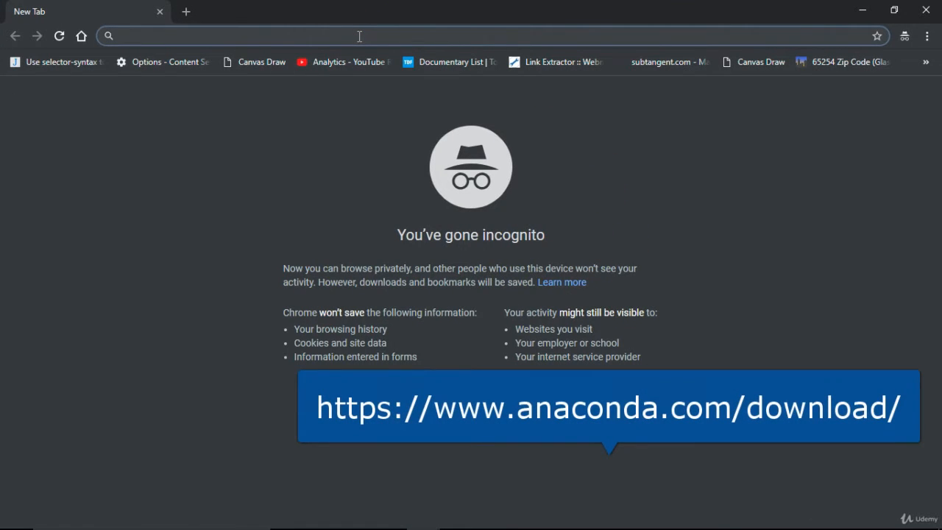
{"action": "type", "text": "anac"}
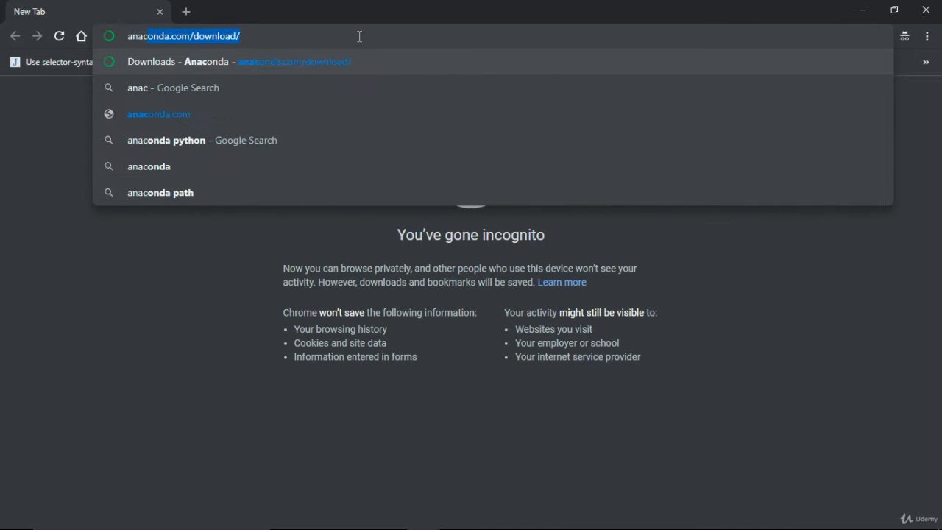
{"action": "type", "text": "onda"}
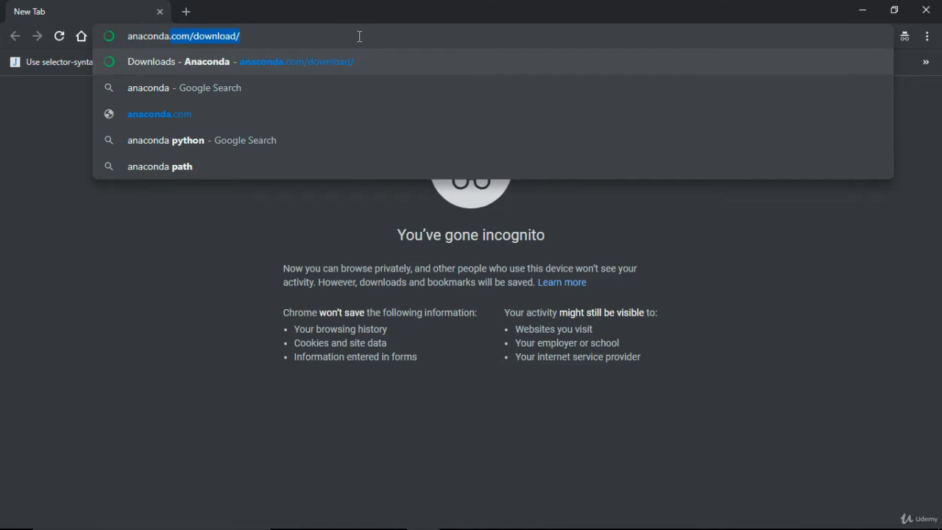
{"action": "key", "text": "Return"}
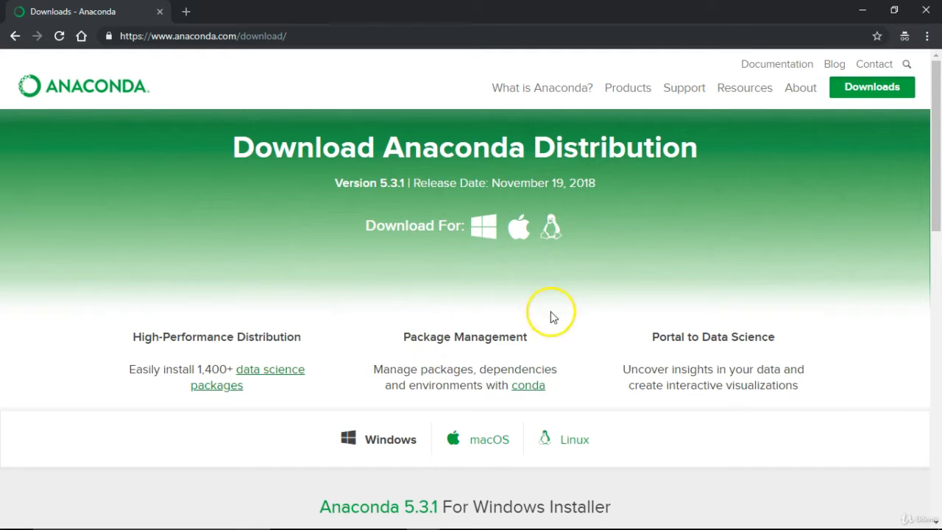
- Request the 64-bit graphical installer for Python 3.7, then cancel the save and dismiss the cheat sheet form
{"action": "left_click_drag", "start_coordinate": [935, 105], "coordinate": [936, 135]}
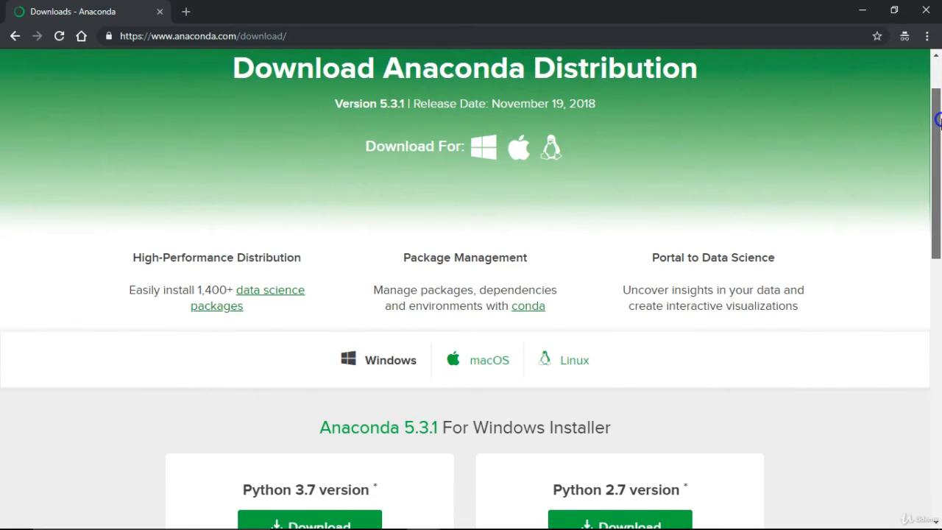
{"action": "left_click_drag", "start_coordinate": [939, 124], "coordinate": [926, 199]}
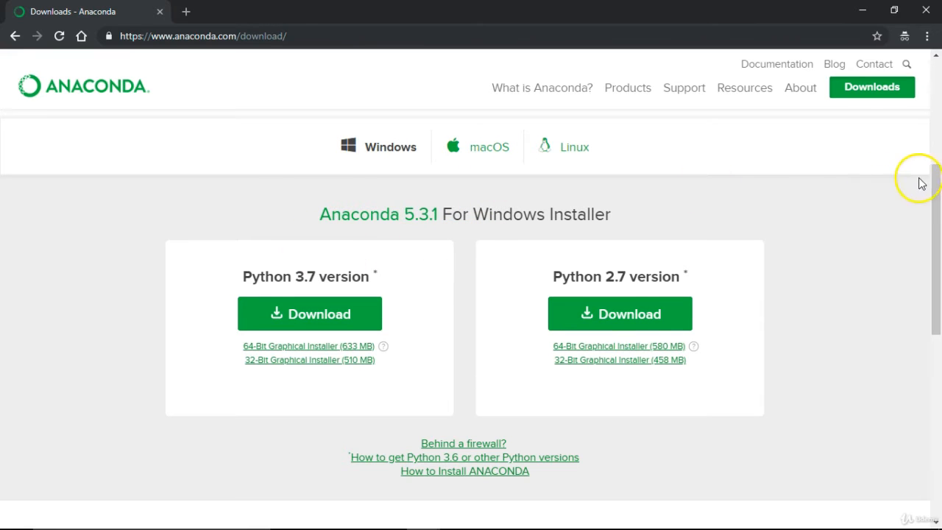
{"action": "left_click_drag", "start_coordinate": [936, 182], "coordinate": [936, 200]}
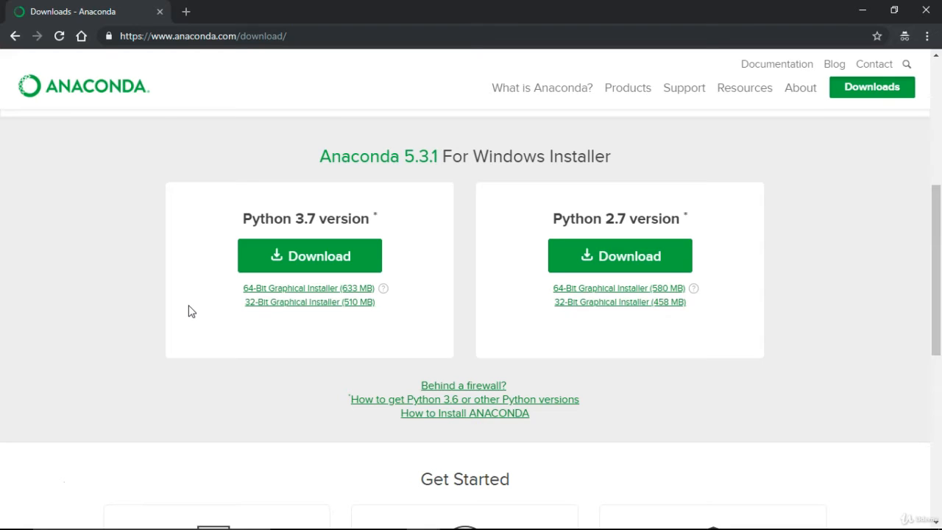
{"action": "left_click", "coordinate": [257, 290]}
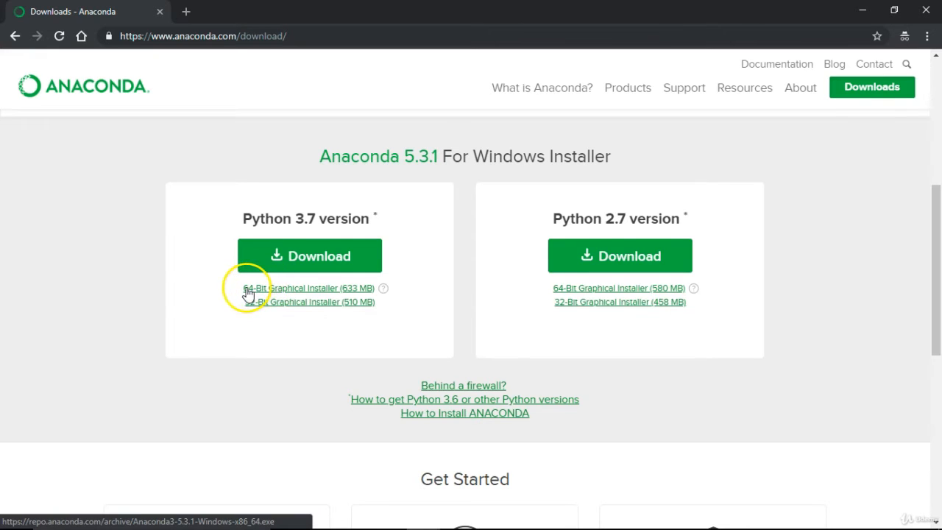
{"action": "left_click", "coordinate": [255, 290]}
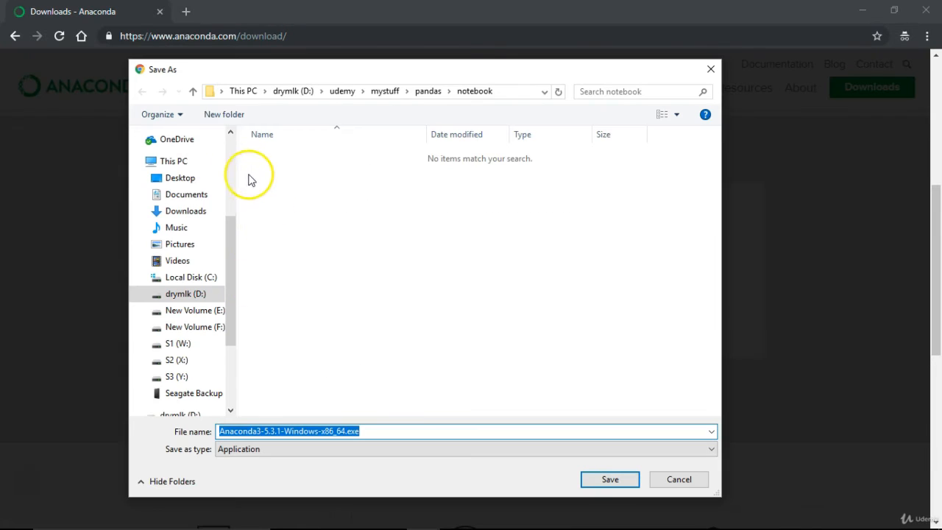
{"action": "left_click", "coordinate": [709, 71]}
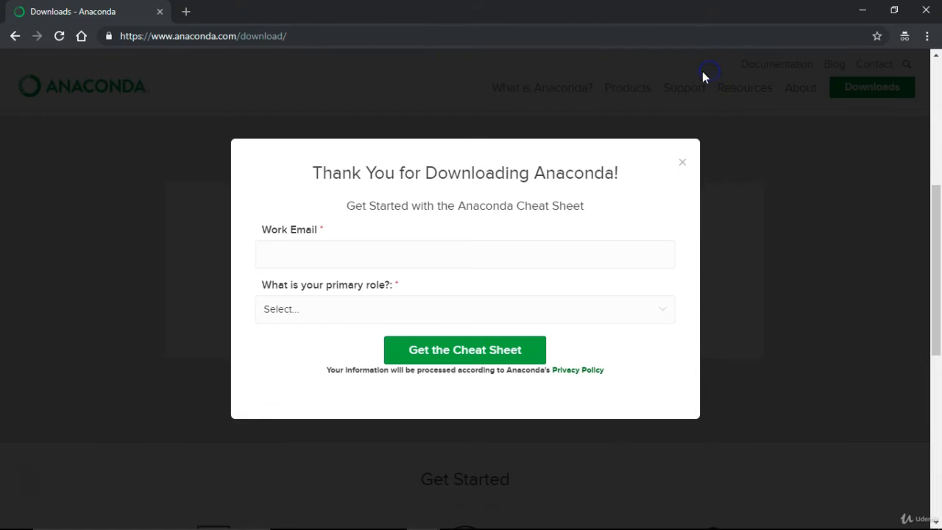
{"action": "left_click", "coordinate": [682, 164]}
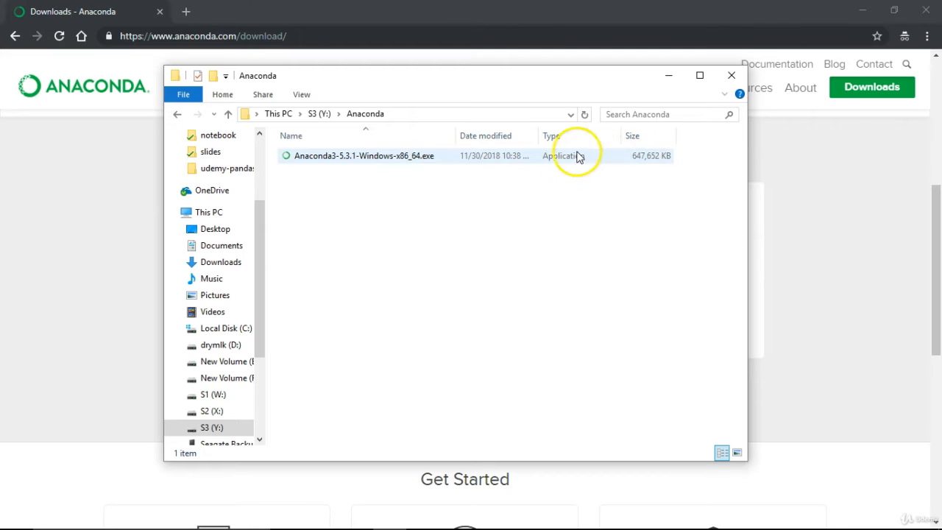
- Run Anaconda3-5.3.1-Windows-x86_64.exe and advance setup by accepting the license agreement with the Just Me installation type
{"action": "left_click", "coordinate": [307, 163]}
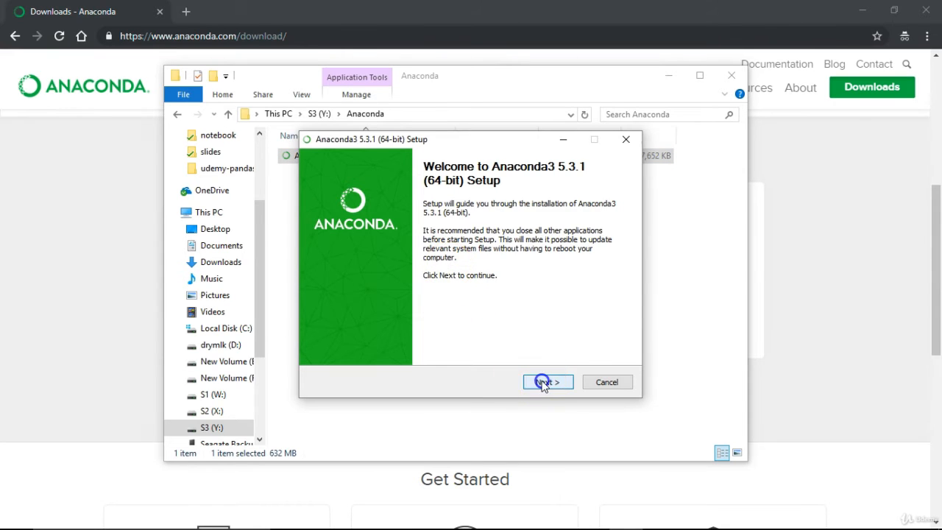
{"action": "left_click", "coordinate": [547, 382]}
{"action": "left_click_drag", "start_coordinate": [467, 144], "coordinate": [435, 145]}
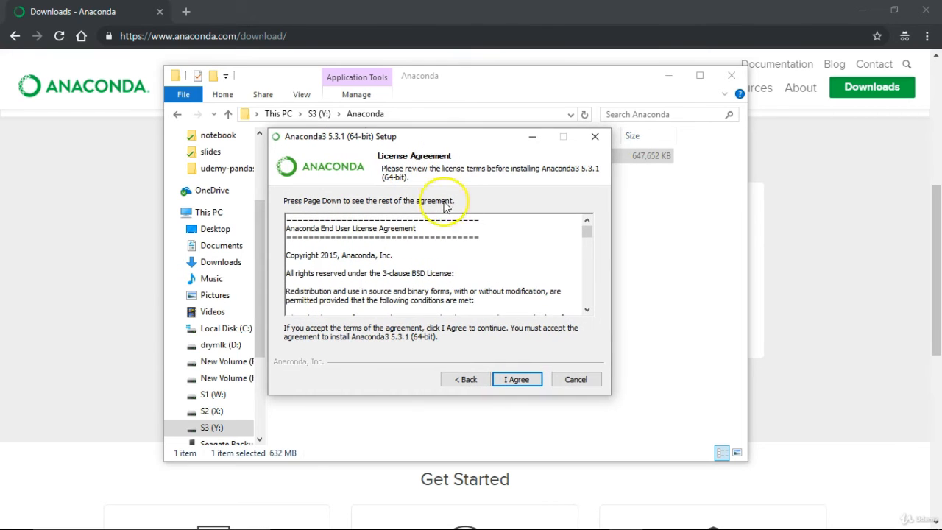
{"action": "left_click", "coordinate": [511, 383]}
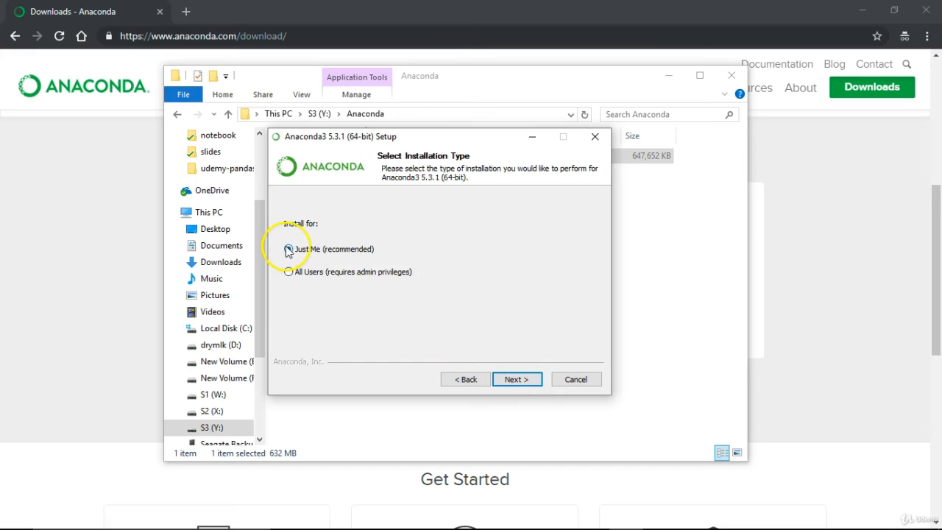
{"action": "left_click", "coordinate": [519, 380]}
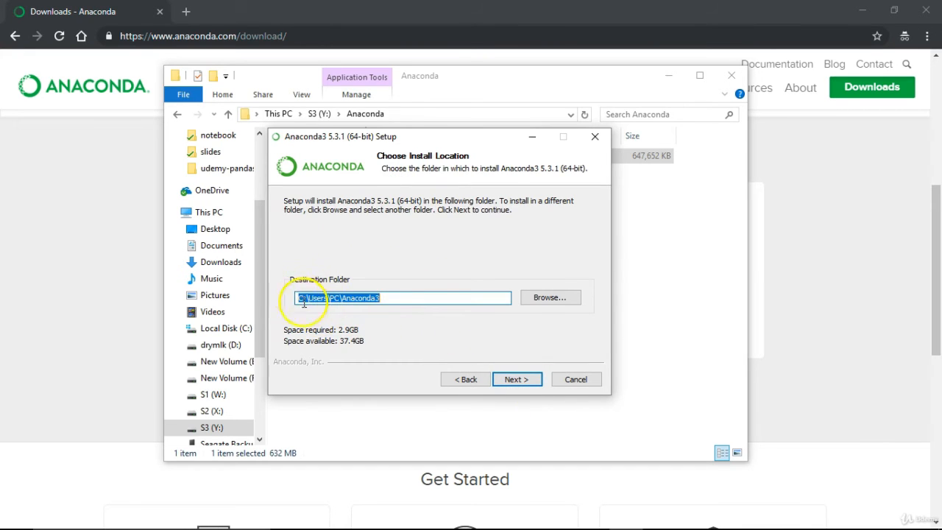
- Try to use the Anaconda folder on drive S3 (Y:) as the installation destination
{"action": "left_click", "coordinate": [552, 297]}
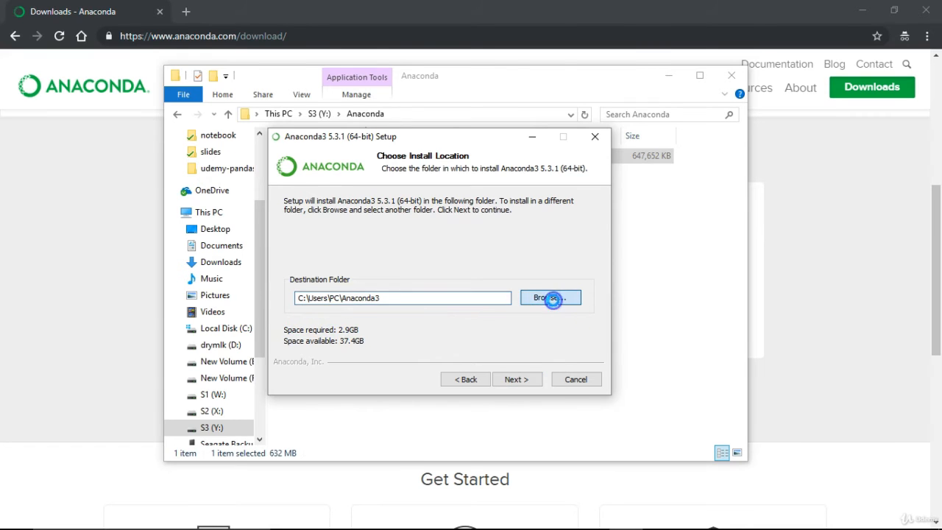
{"action": "left_click_drag", "start_coordinate": [466, 159], "coordinate": [310, 96]}
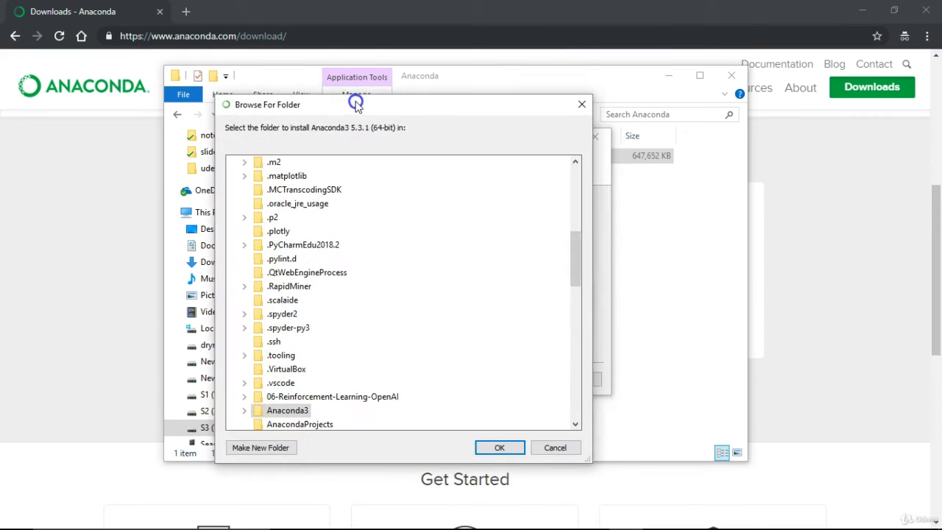
{"action": "left_click_drag", "start_coordinate": [565, 250], "coordinate": [564, 179]}
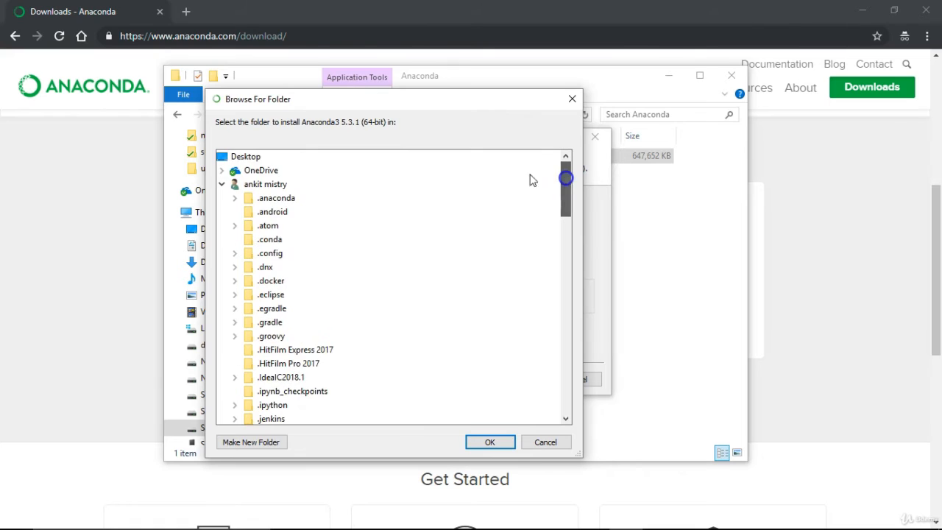
{"action": "left_click", "coordinate": [226, 190]}
{"action": "left_click", "coordinate": [222, 268]}
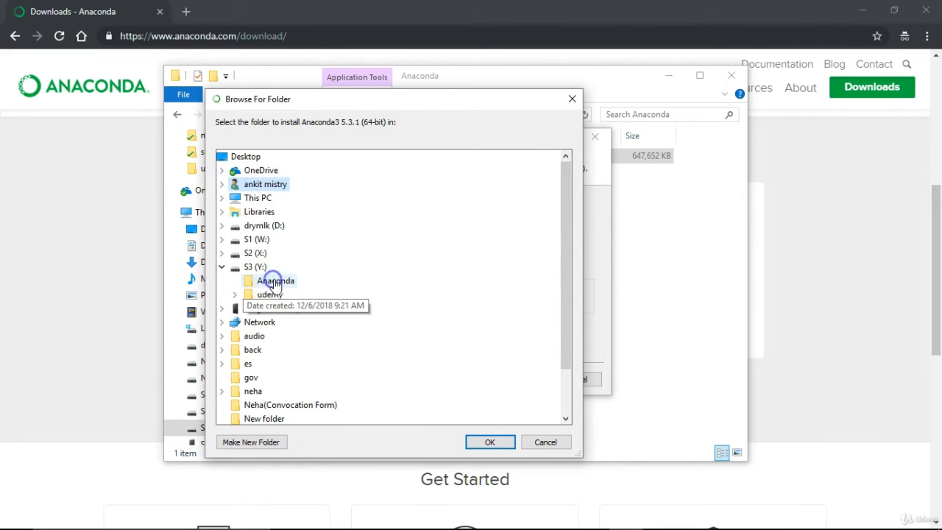
{"action": "left_click", "coordinate": [276, 282]}
{"action": "left_click", "coordinate": [488, 442]}
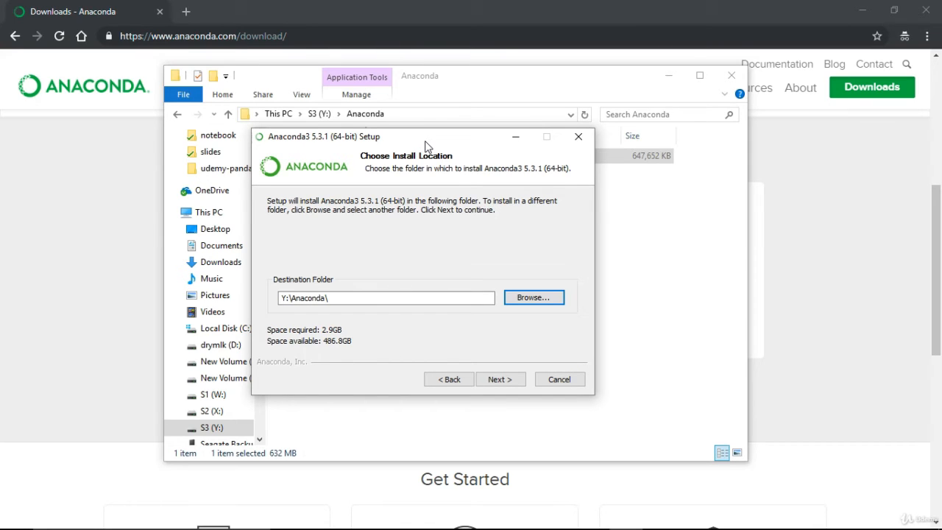
{"action": "left_click", "coordinate": [509, 380]}
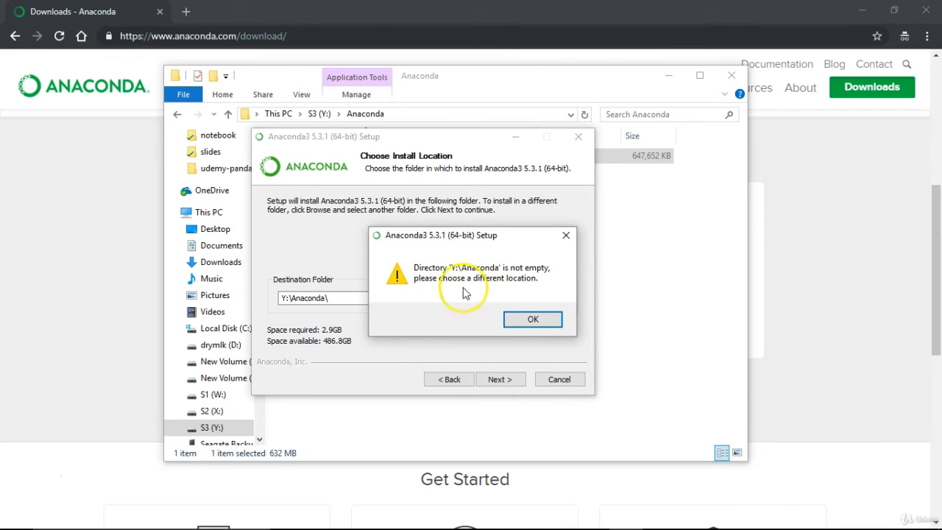
{"action": "left_click", "coordinate": [533, 321]}
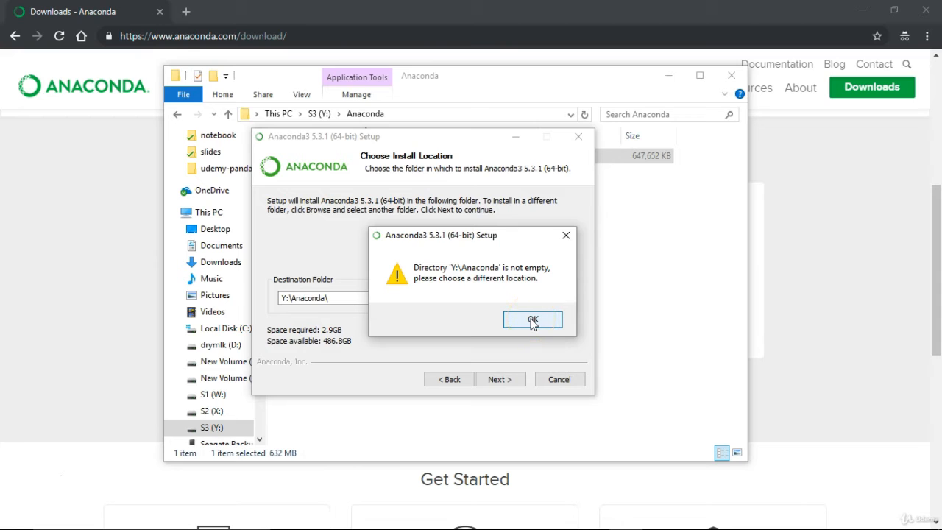
- In File Explorer, create a subfolder named Anaconda inside Y:\Anaconda and open it
{"action": "left_click", "coordinate": [683, 266]}
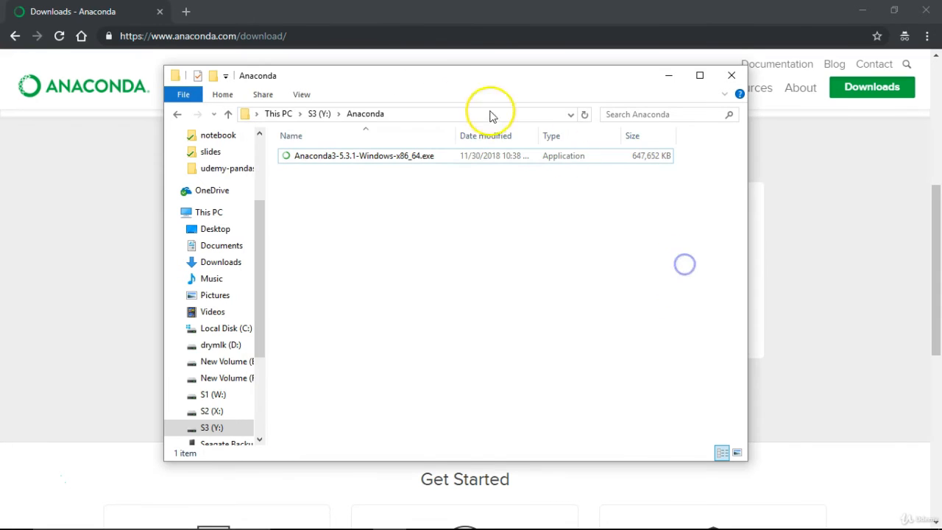
{"action": "left_click_drag", "start_coordinate": [462, 76], "coordinate": [573, 73]}
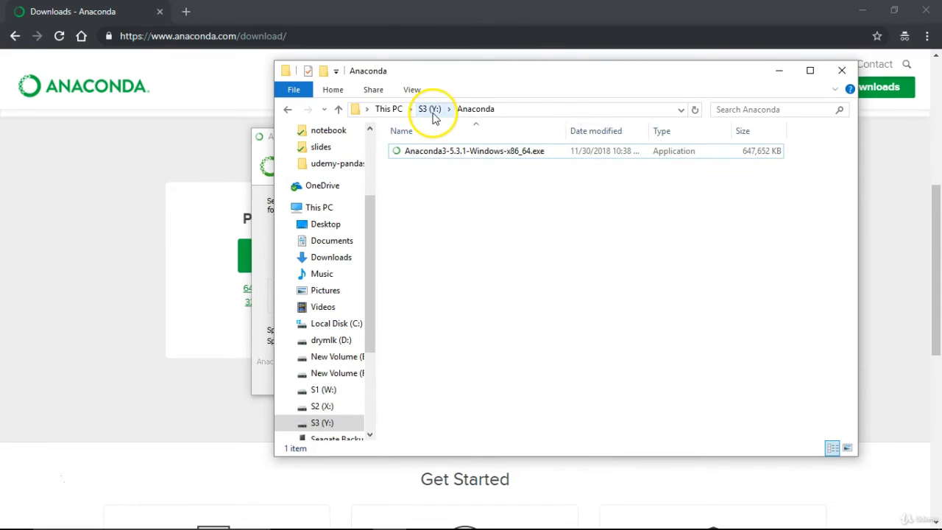
{"action": "right_click", "coordinate": [431, 187]}
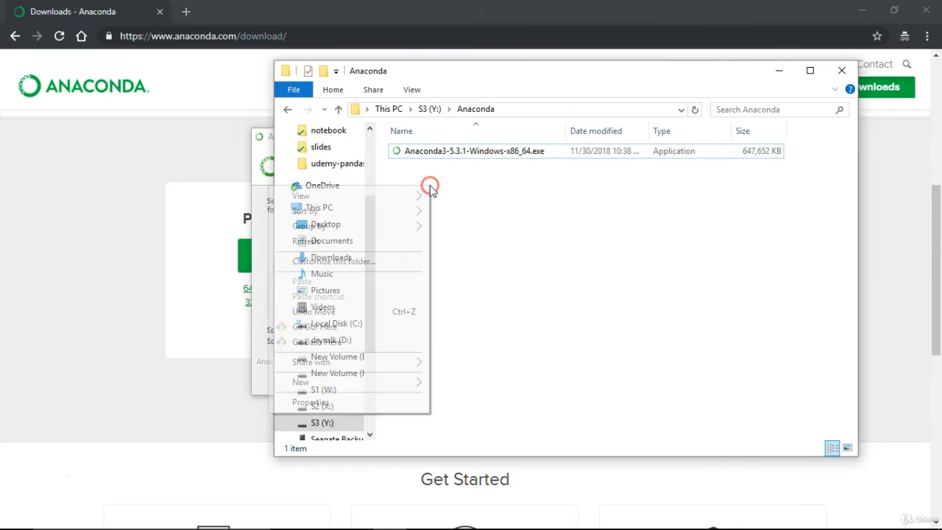
{"action": "mouse_move", "coordinate": [417, 379]}
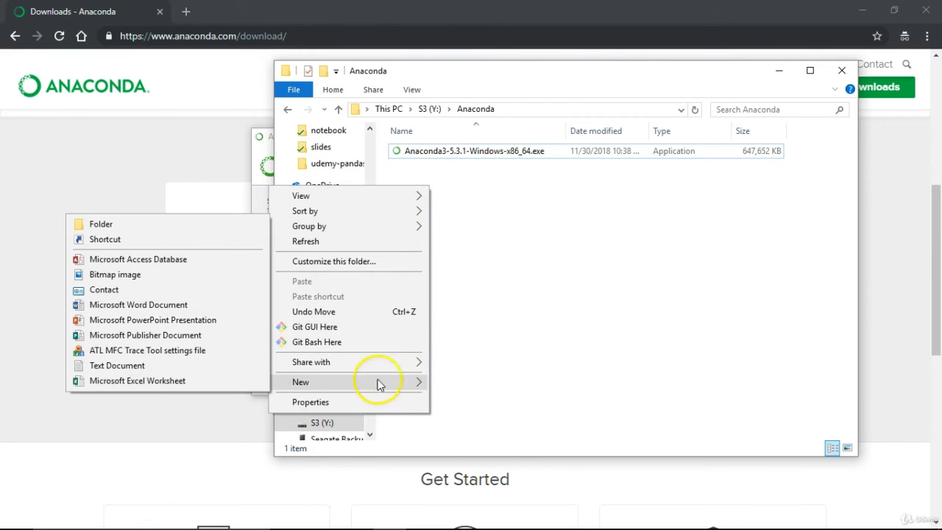
{"action": "left_click", "coordinate": [132, 222]}
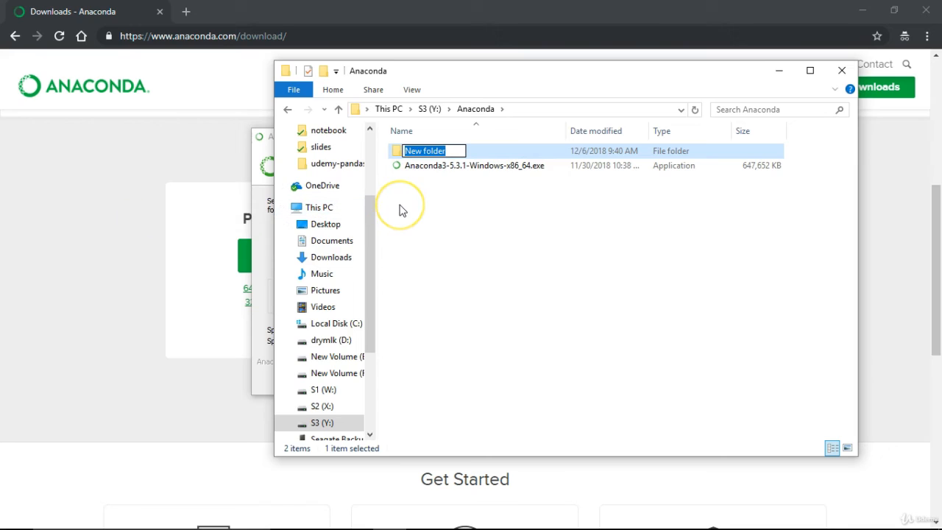
{"action": "type", "text": "Anaconda"}
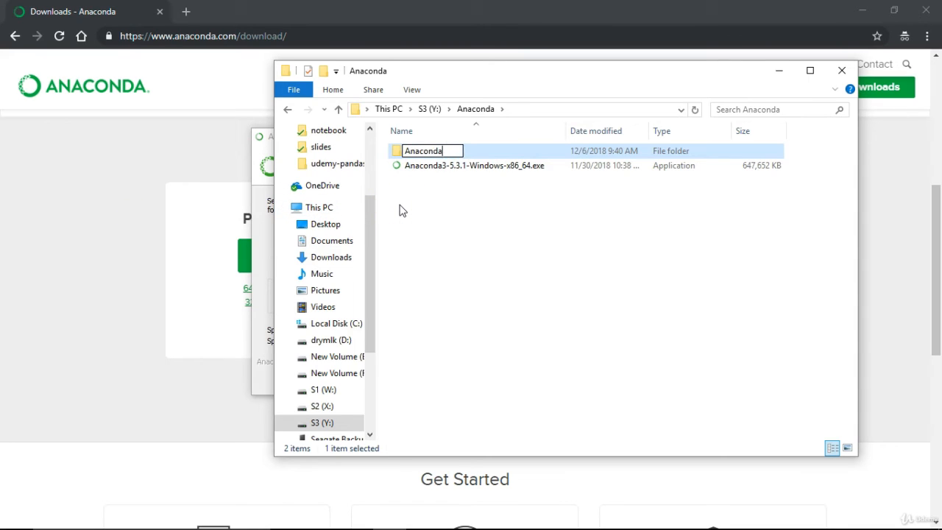
{"action": "key", "text": "Return"}
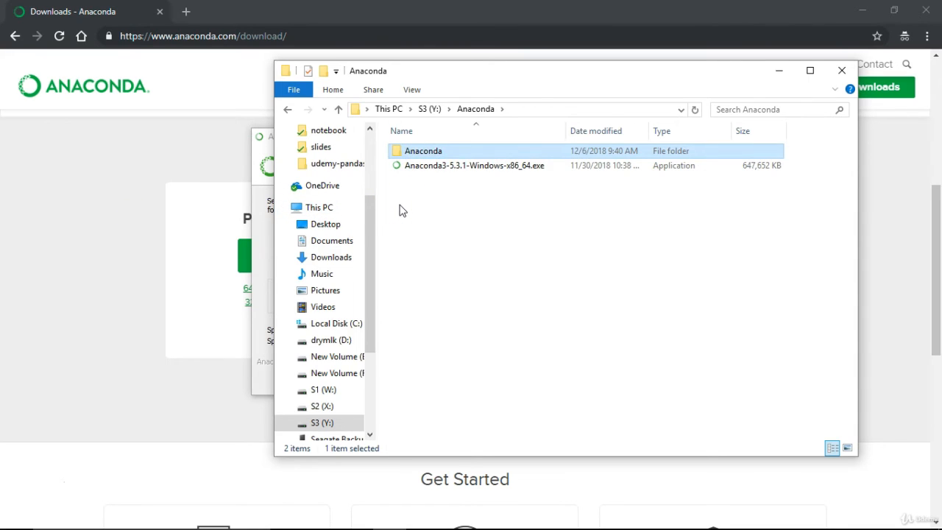
{"action": "key", "text": "Return"}
- Copy the empty folder's path into setup as the destination folder, Y:\Anaconda\Anaconda, and continue to the advanced options
{"action": "left_click", "coordinate": [571, 109]}
{"action": "key", "text": "ctrl+c"}
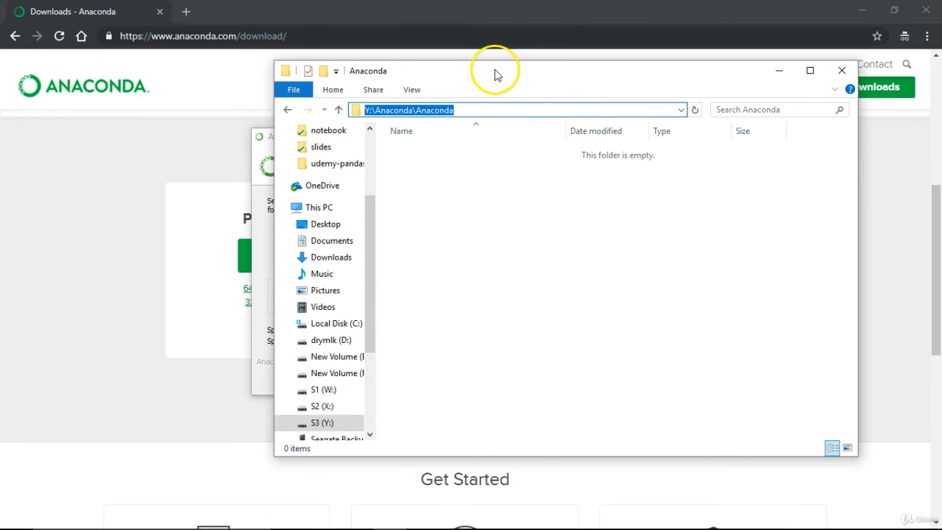
{"action": "left_click_drag", "start_coordinate": [496, 72], "coordinate": [591, 76]}
{"action": "left_click", "coordinate": [338, 136]}
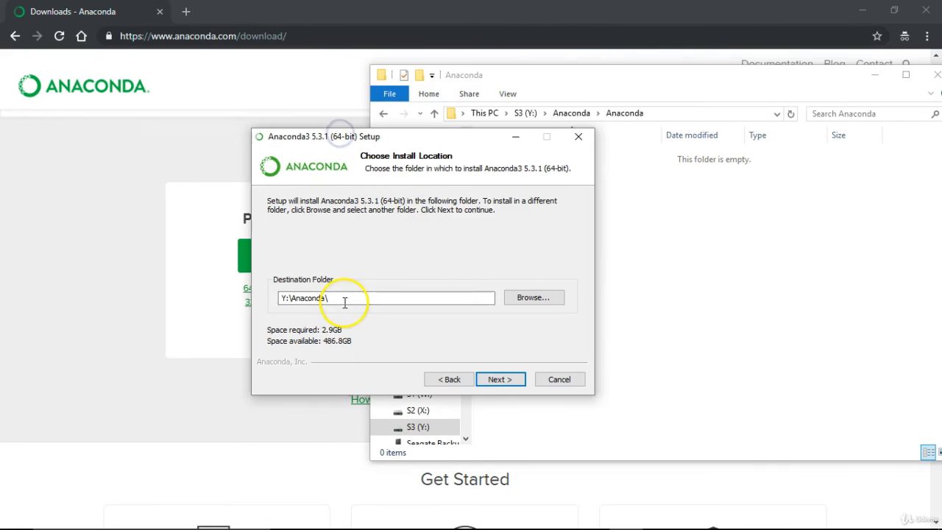
{"action": "left_click_drag", "start_coordinate": [344, 303], "coordinate": [224, 304]}
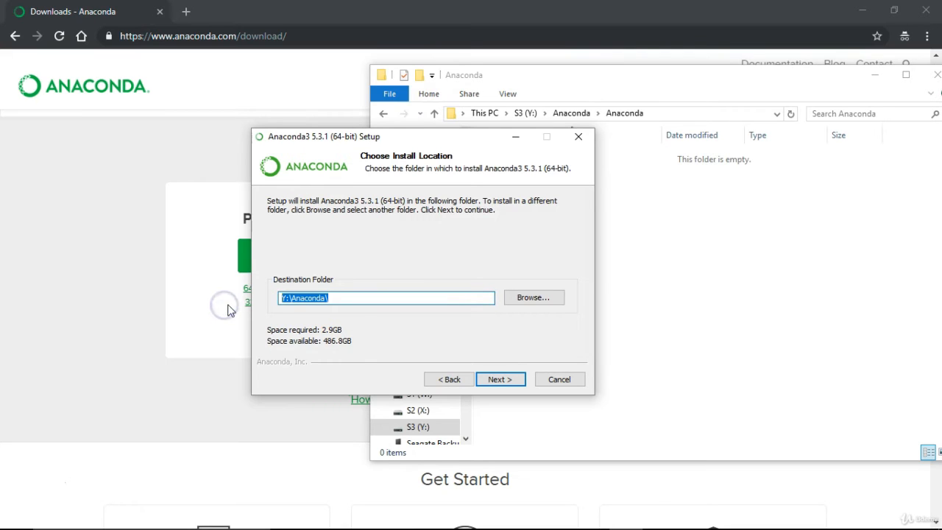
{"action": "key", "text": "ctrl+v"}
{"action": "left_click", "coordinate": [390, 254]}
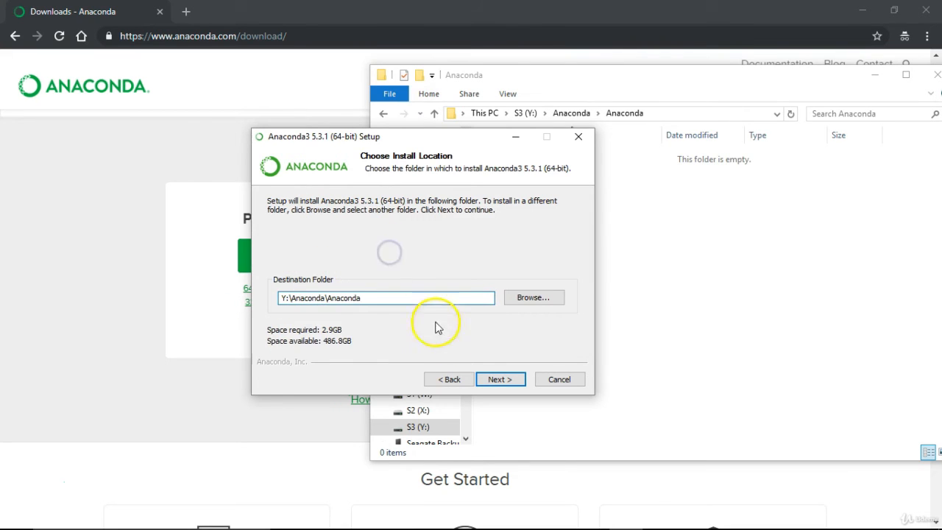
{"action": "left_click", "coordinate": [498, 380]}
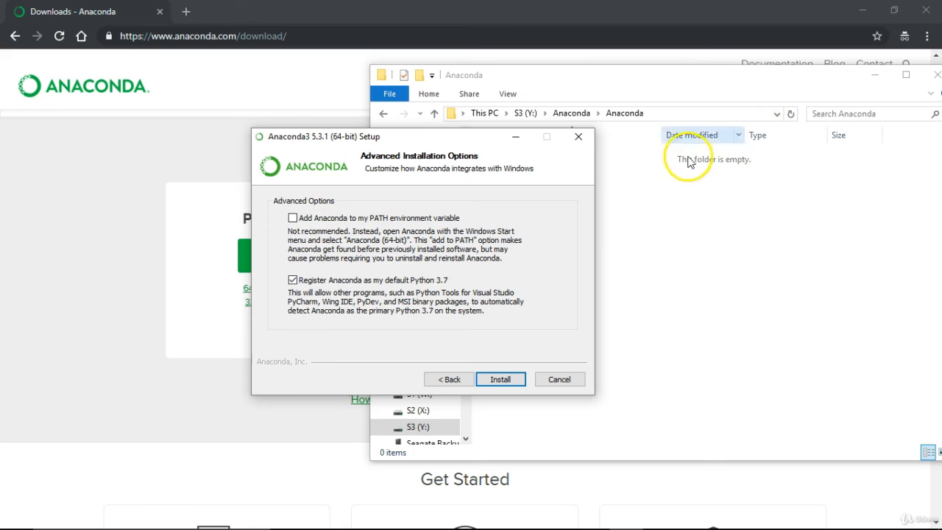
{"action": "left_click_drag", "start_coordinate": [673, 80], "coordinate": [683, 79]}
{"action": "left_click", "coordinate": [320, 242]}
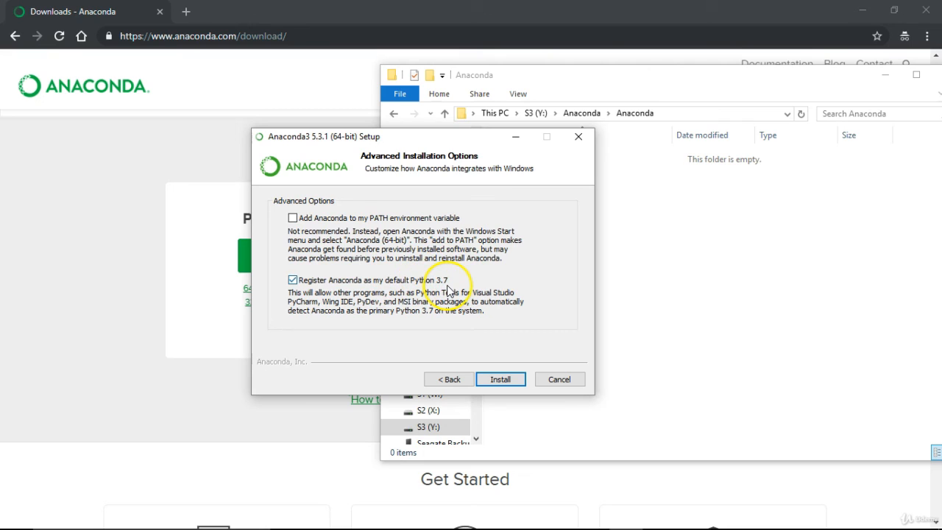
- Turn off registering Anaconda as the default Python 3.7, leave it out of PATH, and start the installation
{"action": "left_click", "coordinate": [294, 280]}
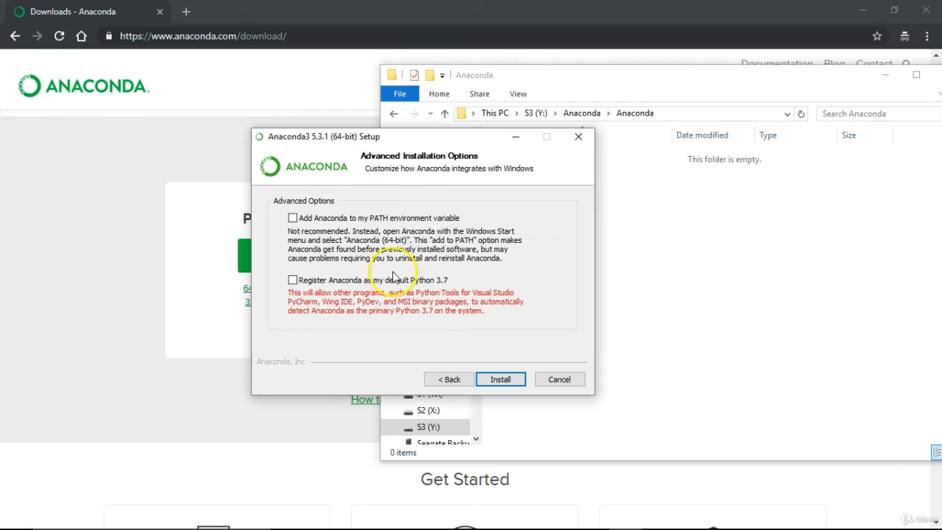
{"action": "left_click", "coordinate": [501, 380]}
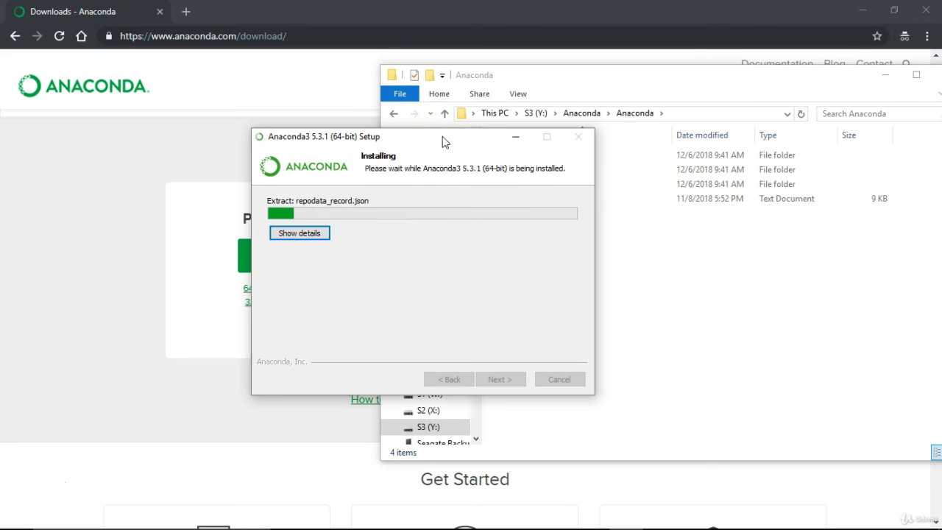
{"action": "left_click_drag", "start_coordinate": [443, 141], "coordinate": [440, 139]}
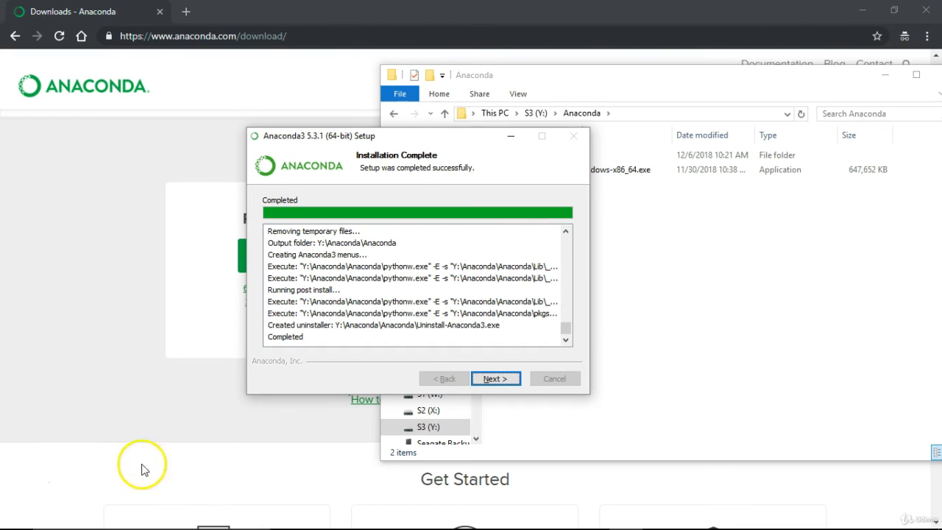
- Skip the Microsoft VSCode installation and finish setup with both Learn more about Anaconda Cloud and Learn how to get started unchecked
{"action": "left_click", "coordinate": [490, 381]}
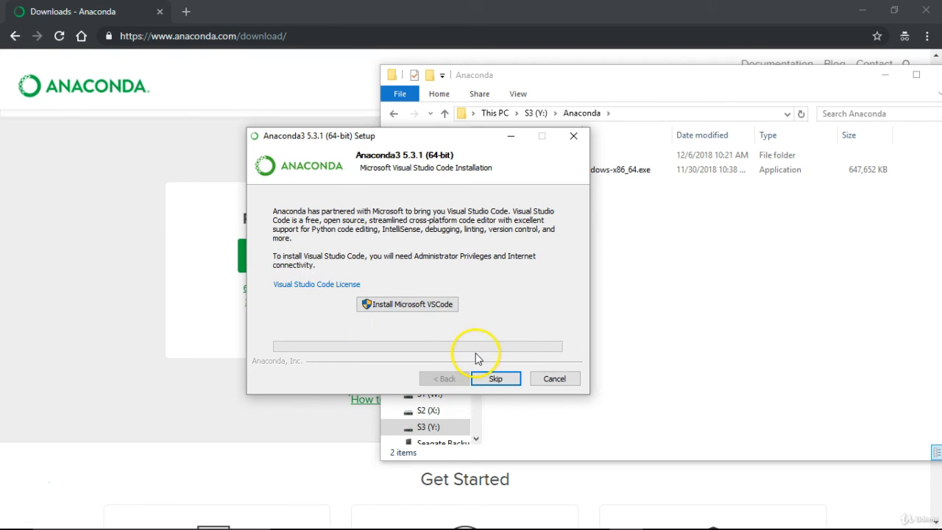
{"action": "left_click", "coordinate": [496, 380]}
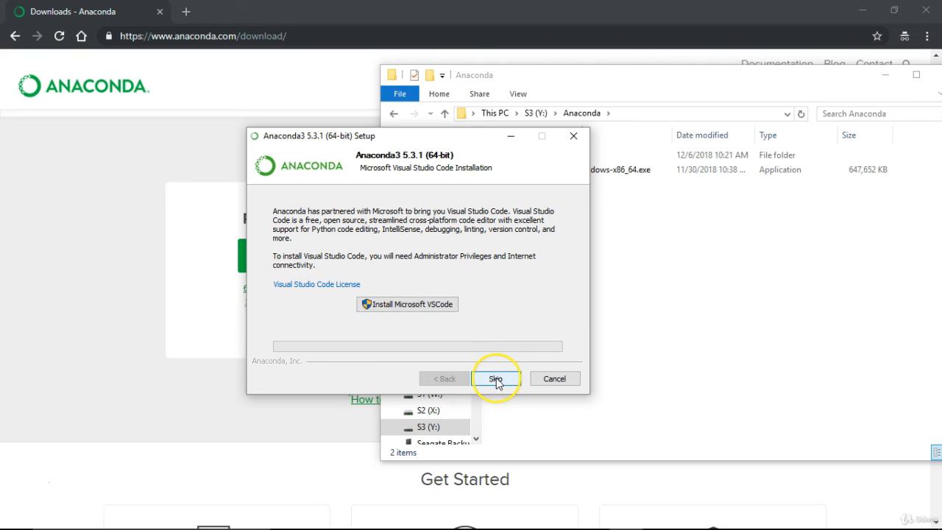
{"action": "left_click", "coordinate": [496, 380]}
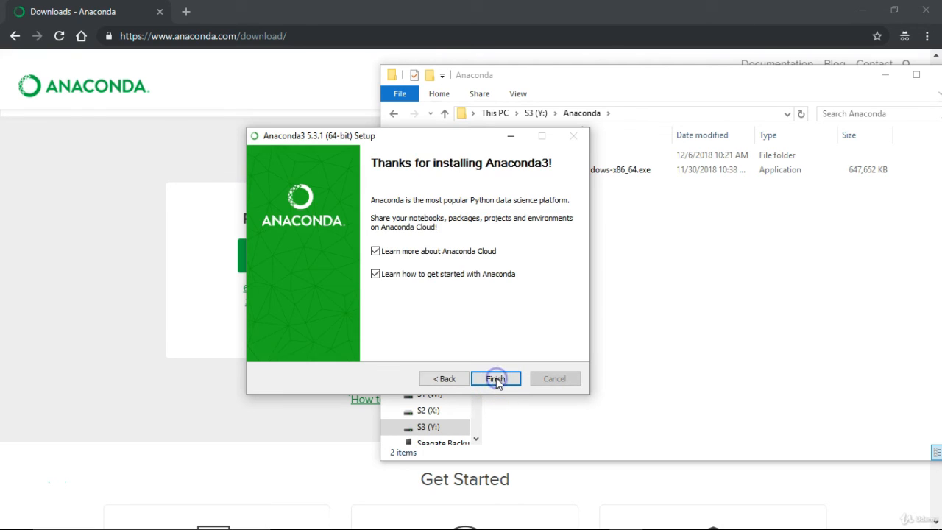
{"action": "left_click", "coordinate": [376, 251]}
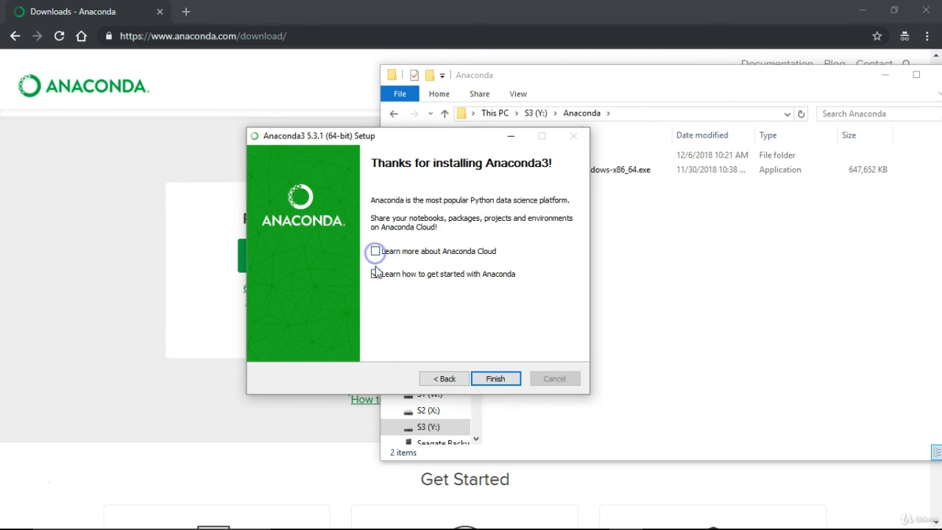
{"action": "left_click", "coordinate": [376, 274]}
{"action": "left_click", "coordinate": [495, 380]}
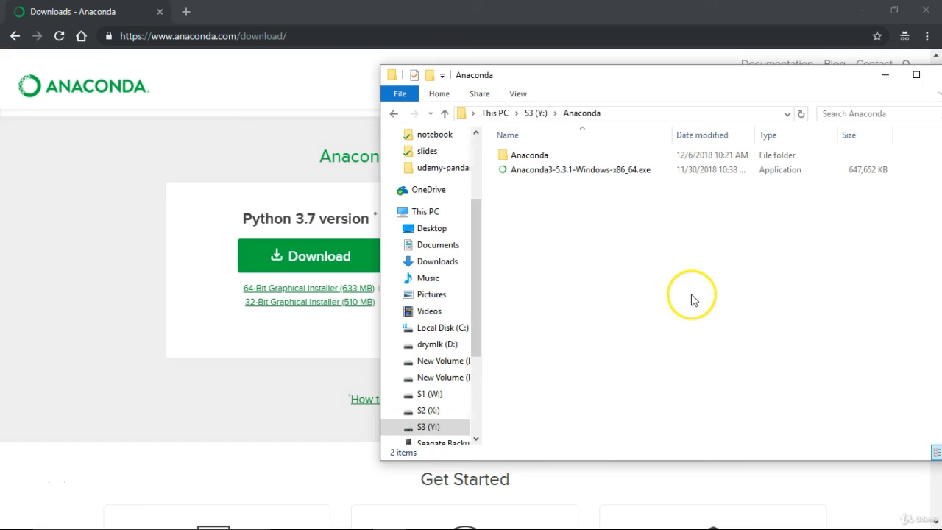